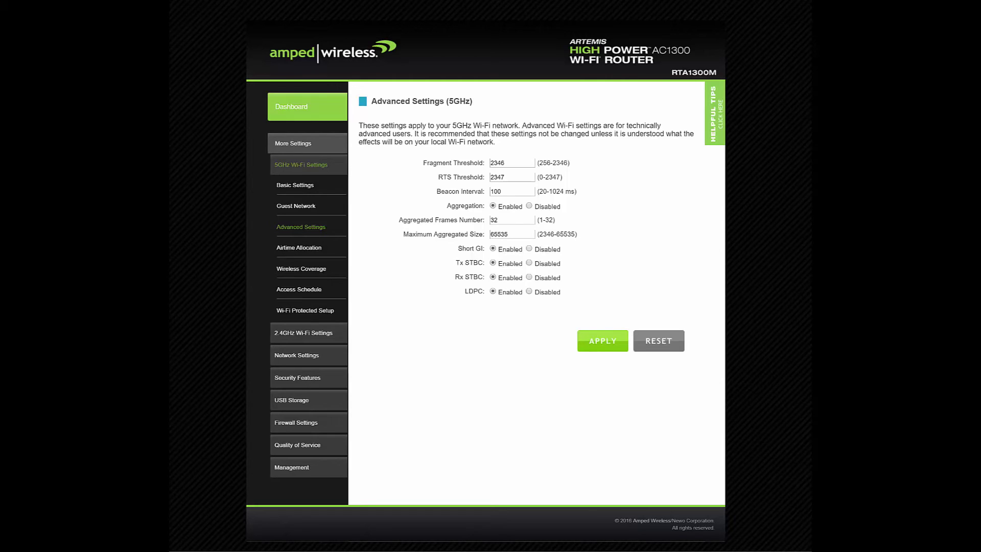
Check the 5GHz Access Schedule page, then view 5GHz Wireless Coverage with output power at 100%
click(299, 289)
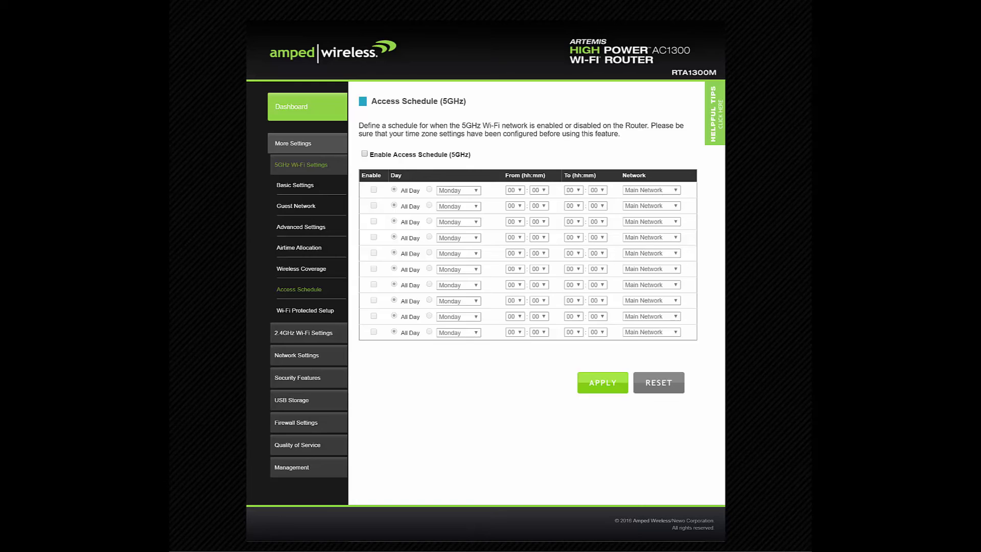
click(301, 268)
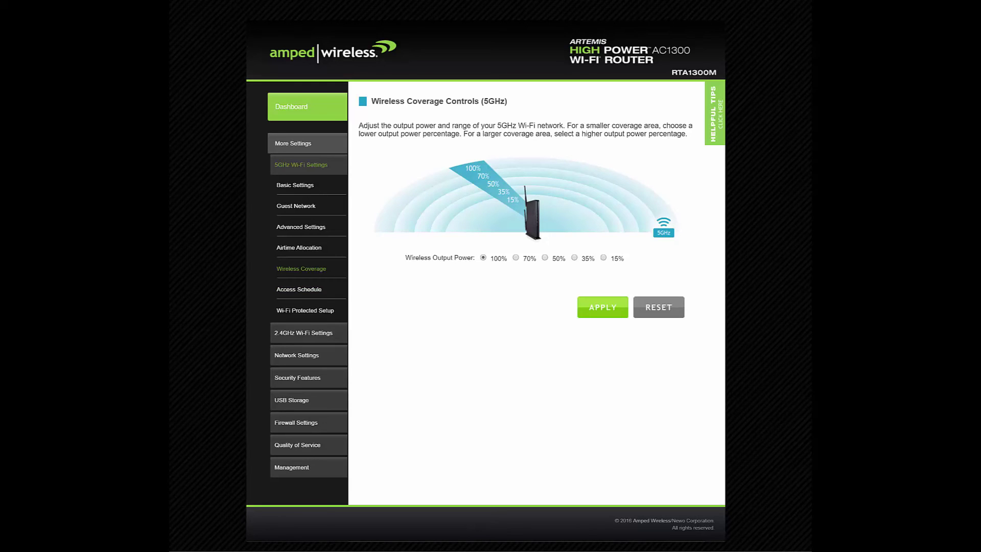